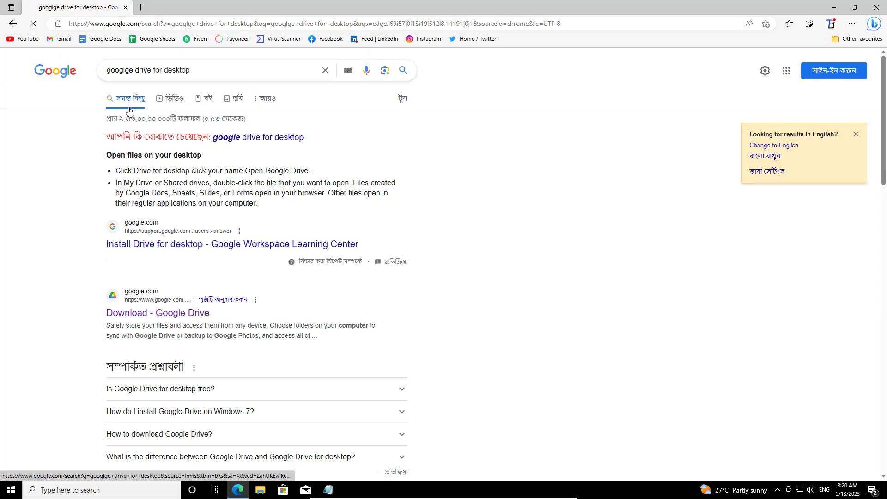
Download the GoogleDriveSetup installer from Google's Drive for desktop page in Edge, then close Edge
{"action": "left_click", "coordinate": [130, 315]}
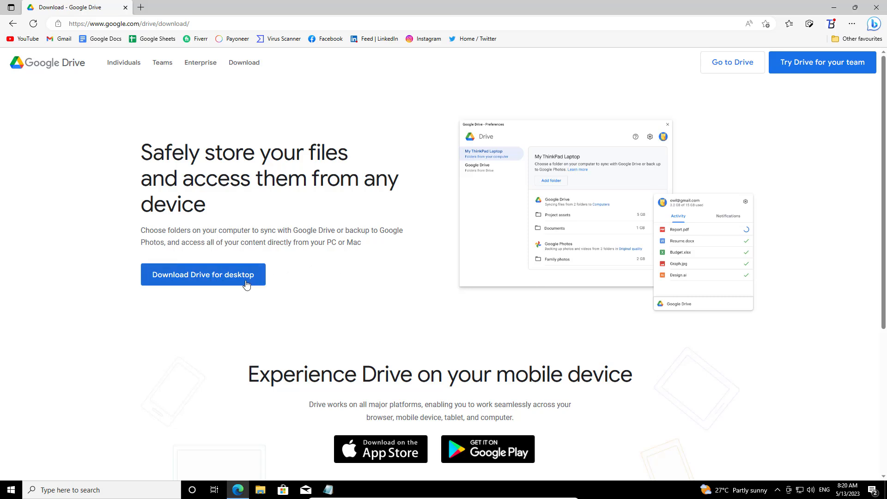
{"action": "left_click", "coordinate": [231, 281]}
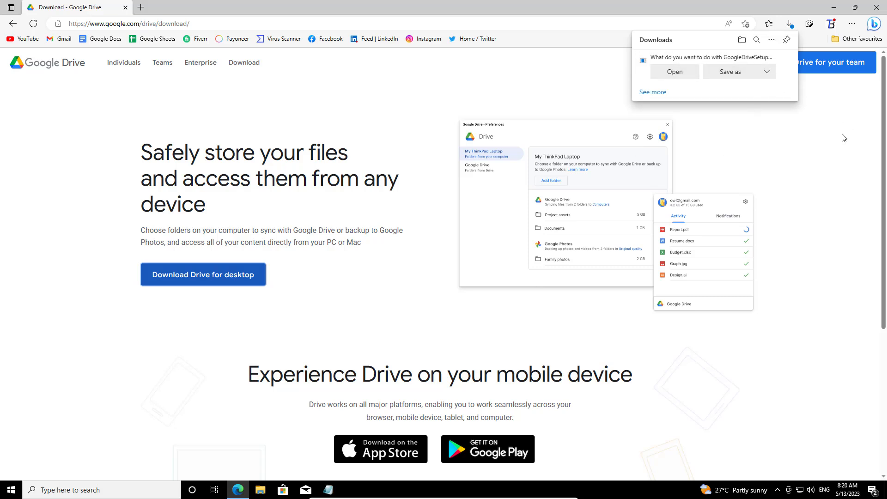
{"action": "left_click", "coordinate": [876, 7]}
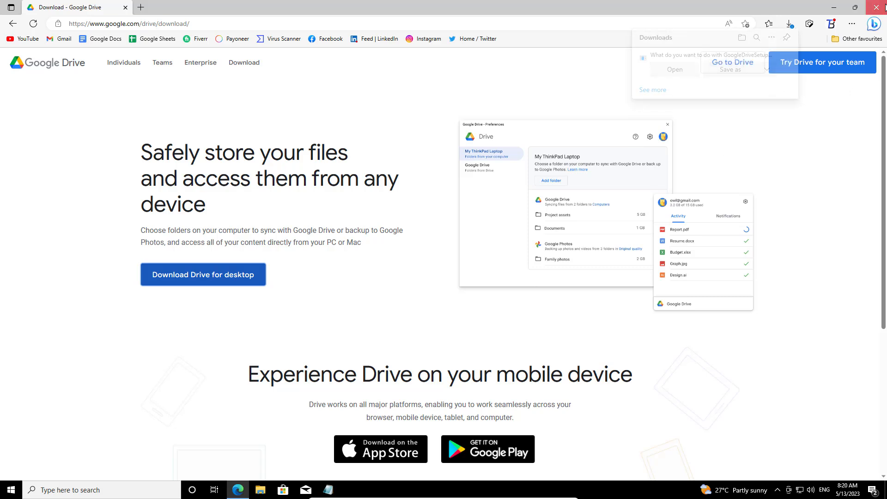
{"action": "left_click", "coordinate": [513, 75]}
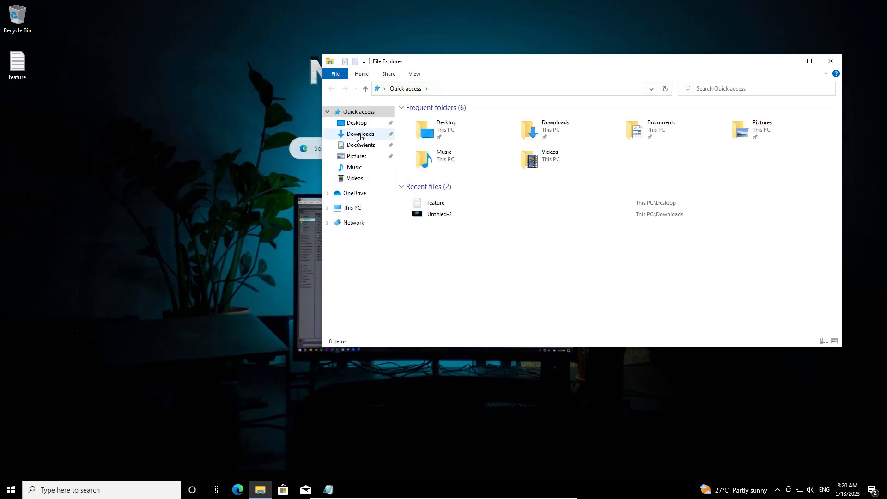
Run GoogleDriveSetup from Downloads, approve the UAC prompt, and close the Downloads window
{"action": "left_click", "coordinate": [360, 134]}
{"action": "left_click", "coordinate": [435, 141]}
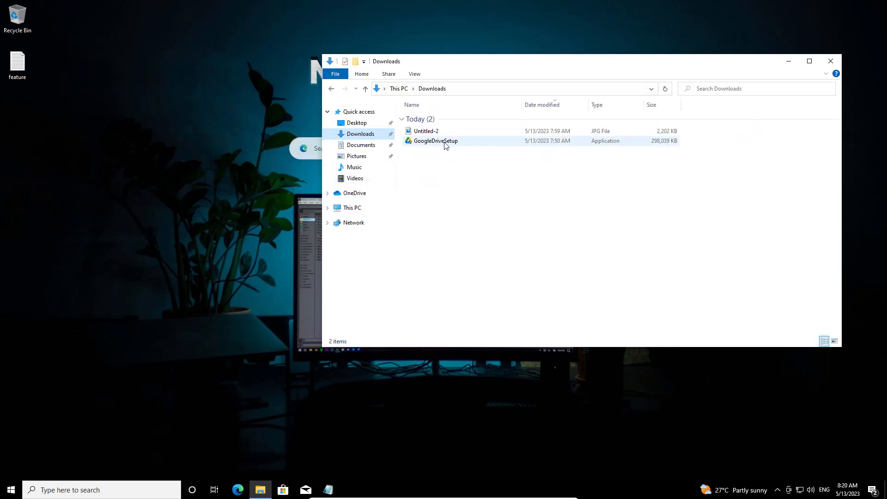
{"action": "left_click", "coordinate": [456, 144]}
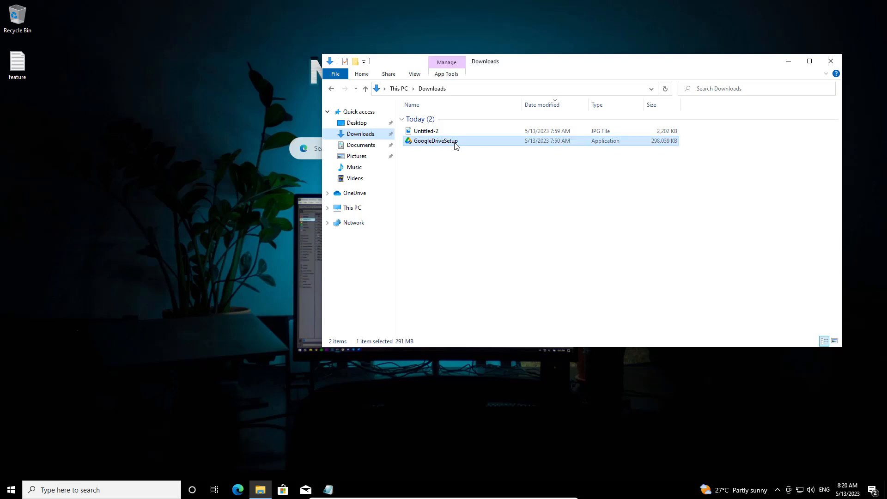
{"action": "double_click", "coordinate": [455, 144]}
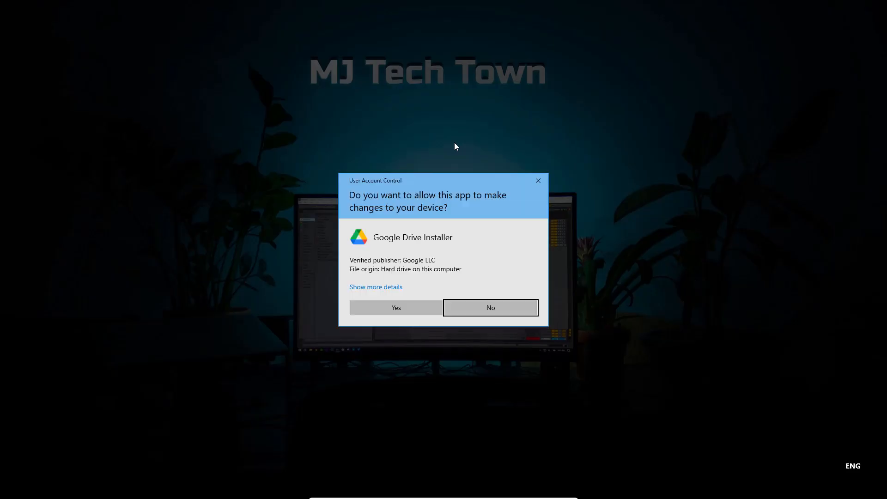
{"action": "left_click", "coordinate": [405, 308]}
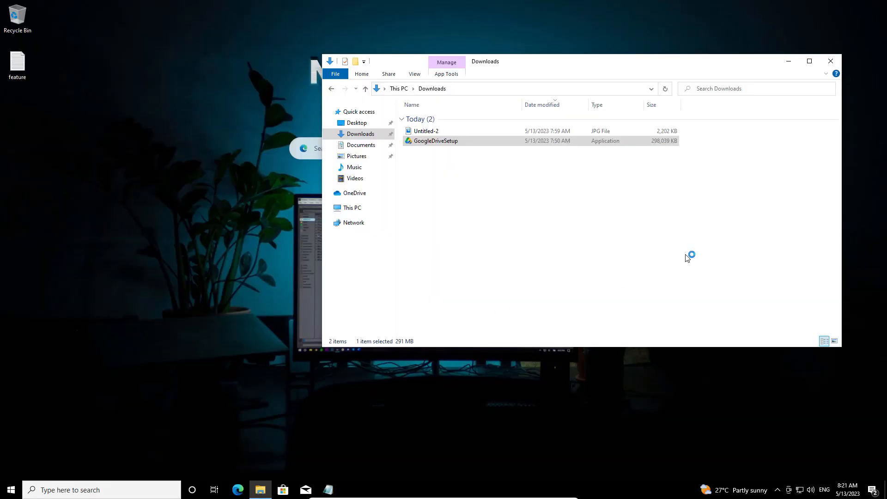
{"action": "left_click", "coordinate": [830, 62]}
{"action": "left_click", "coordinate": [422, 148]}
{"action": "left_click_drag", "start_coordinate": [405, 154], "coordinate": [405, 126]}
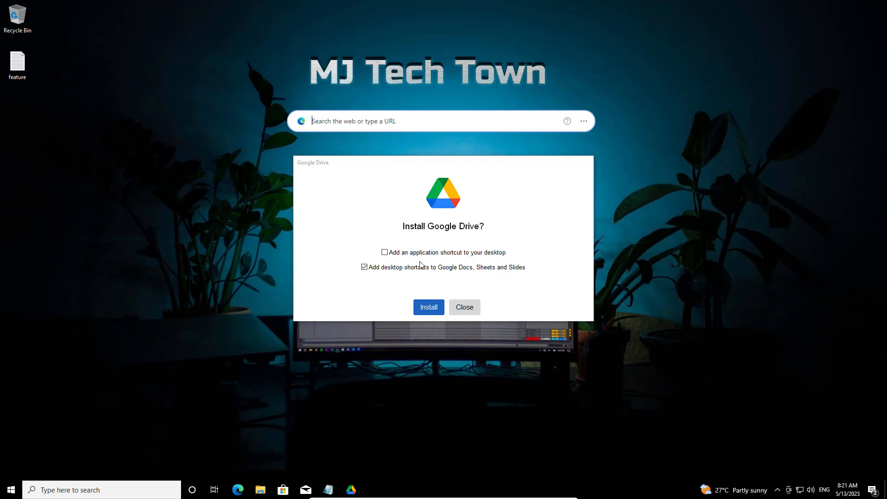
Install Google Drive with an application desktop shortcut but no Docs/Sheets/Slides shortcuts
{"action": "left_click", "coordinate": [365, 268]}
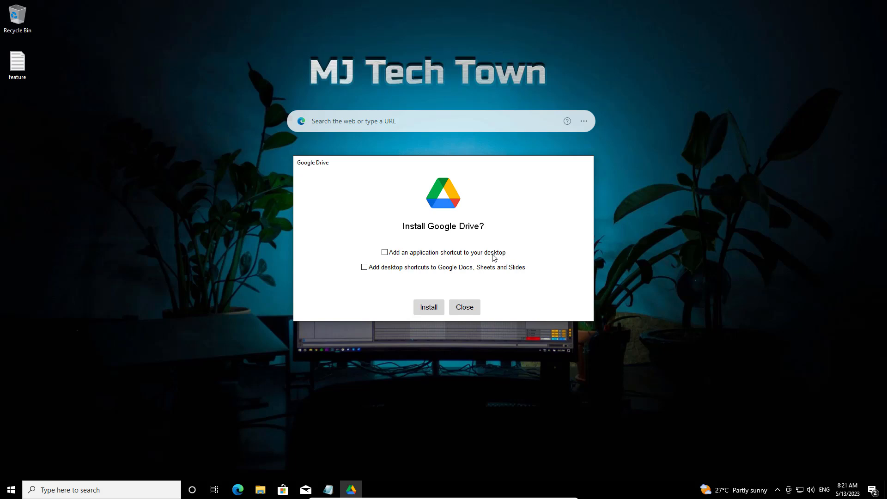
{"action": "left_click", "coordinate": [385, 253]}
{"action": "left_click", "coordinate": [429, 307]}
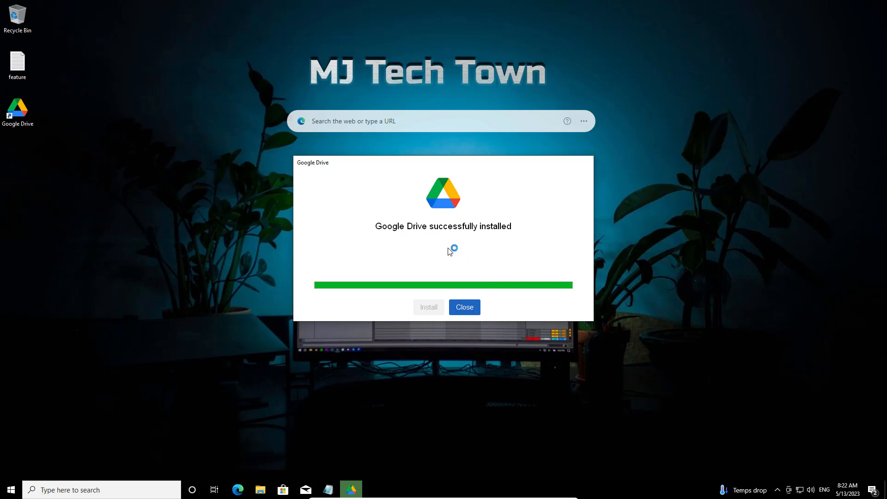
{"action": "left_click", "coordinate": [475, 308]}
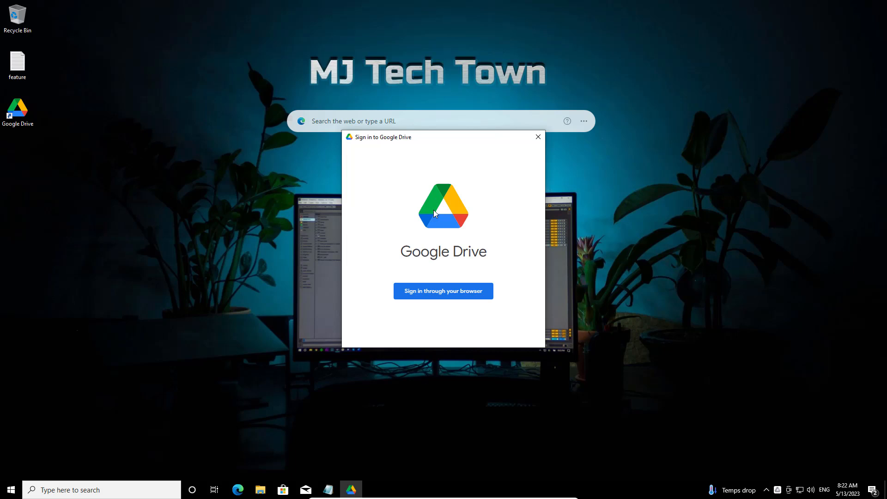
Sign in through the browser using the saved account's e-mail and the account password
{"action": "left_click", "coordinate": [443, 293]}
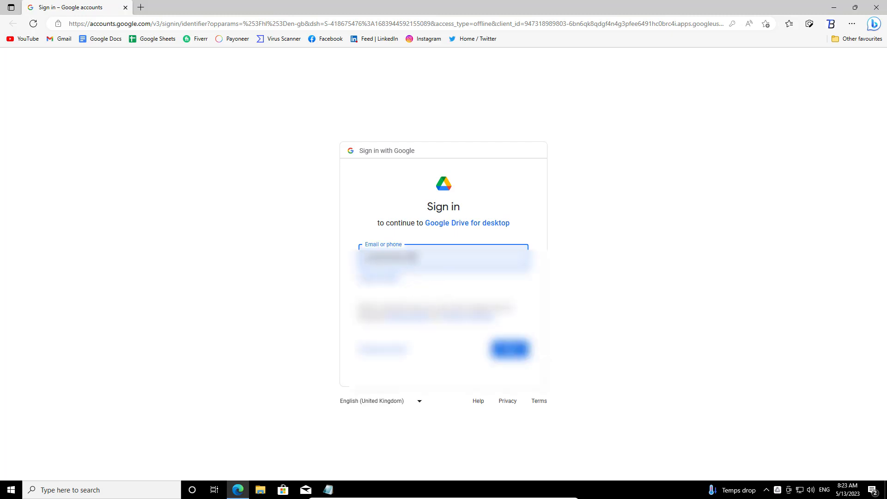
{"action": "left_click", "coordinate": [411, 257]}
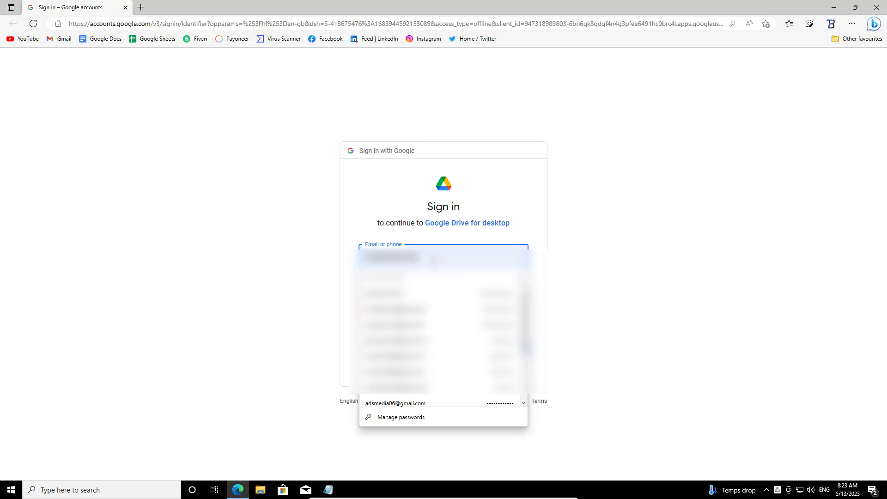
{"action": "left_click", "coordinate": [433, 259]}
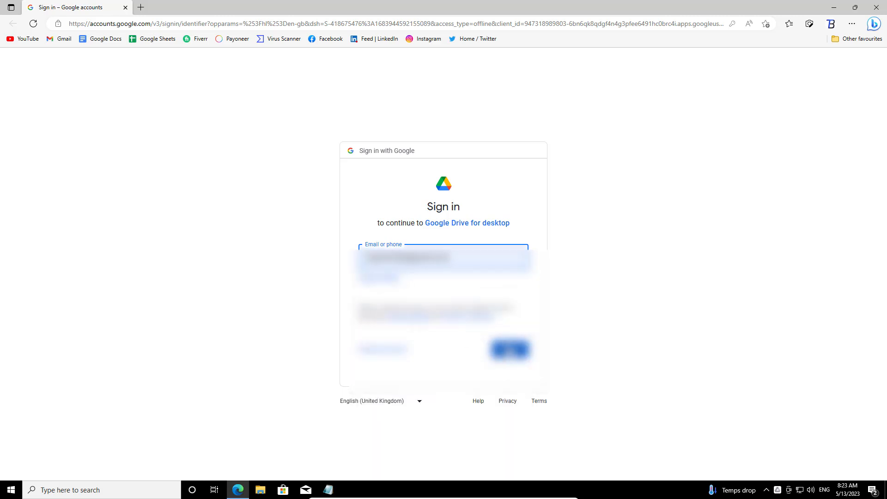
{"action": "left_click", "coordinate": [510, 350]}
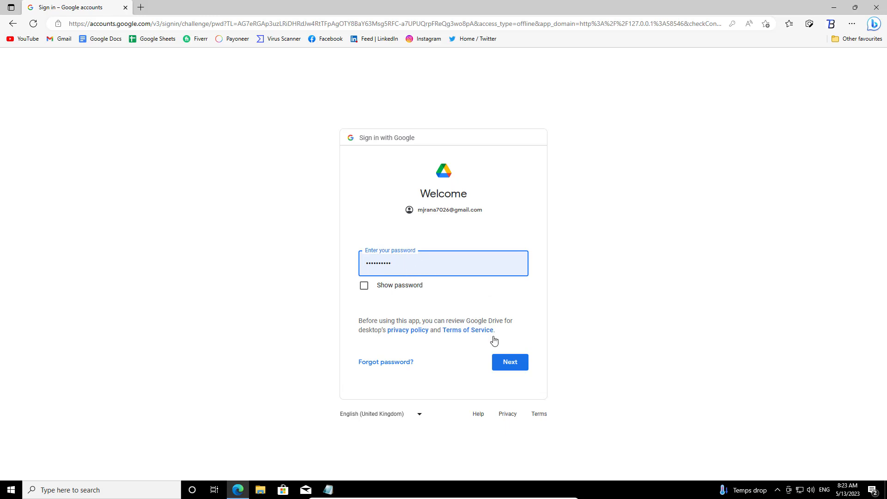
{"action": "left_click", "coordinate": [511, 365]}
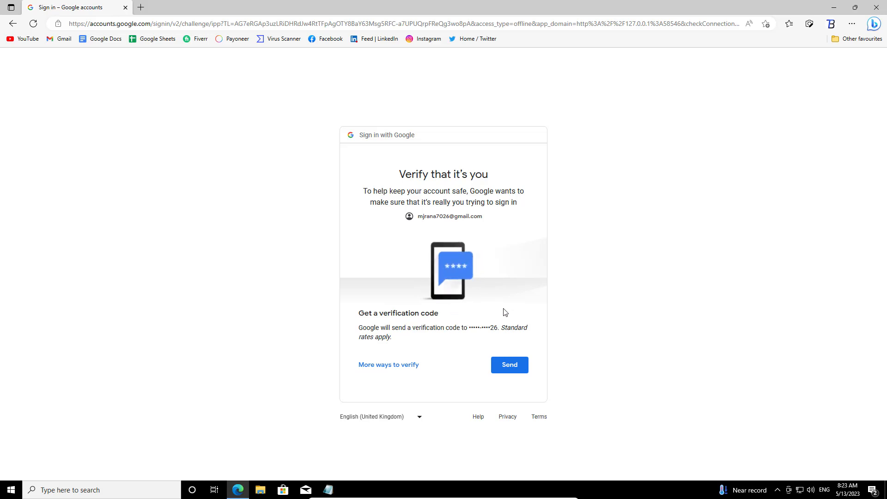
Verify with a text-message code and confirm signing in to Drive for desktop
{"action": "left_click", "coordinate": [510, 365]}
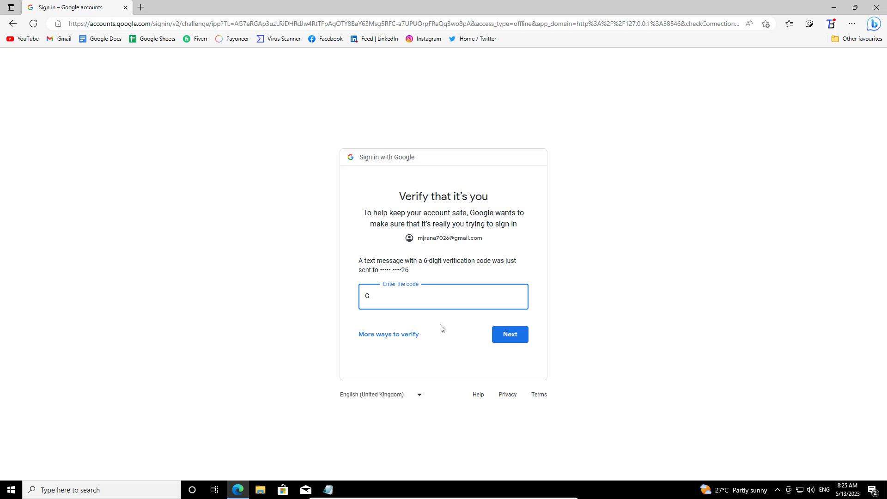
{"action": "left_click", "coordinate": [511, 341]}
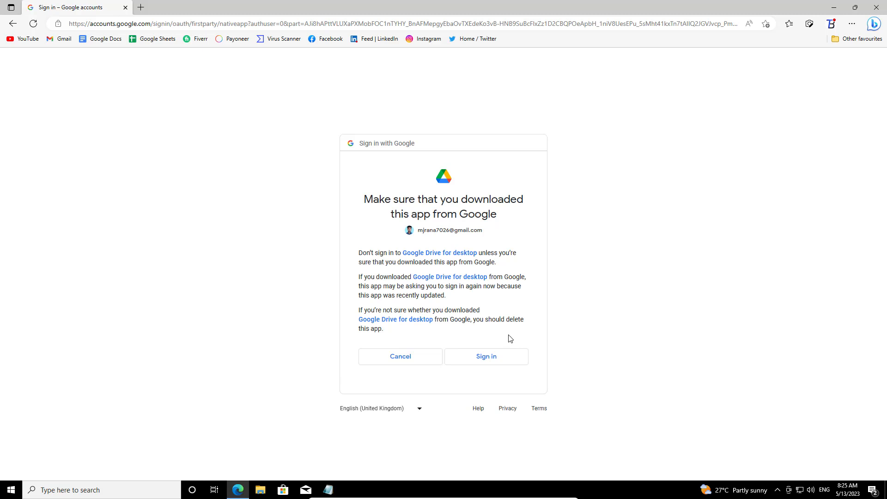
{"action": "left_click", "coordinate": [487, 359]}
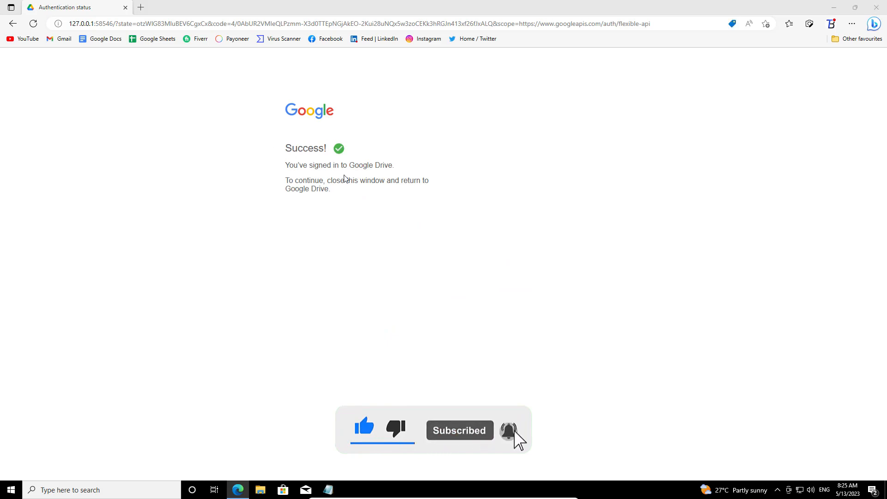
Close the browser, open Drive for desktop preferences, and skip the introductory tour
{"action": "left_click", "coordinate": [885, 2]}
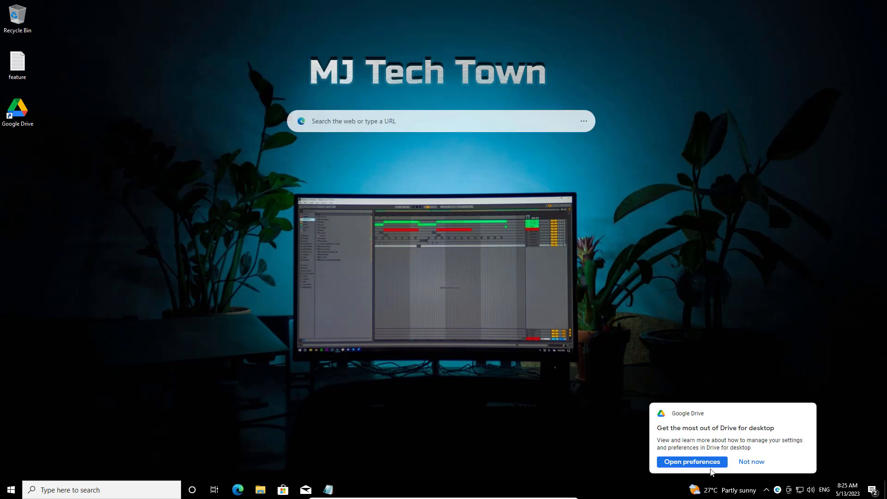
{"action": "left_click", "coordinate": [687, 462]}
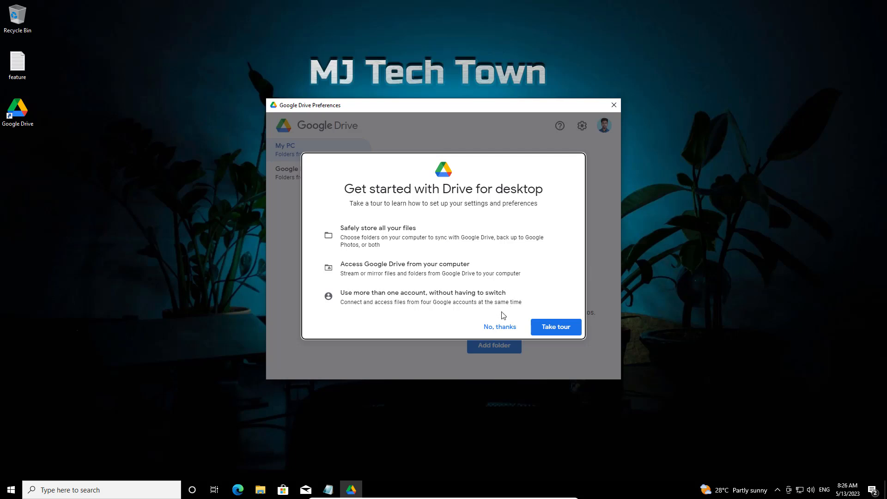
{"action": "left_click", "coordinate": [502, 332]}
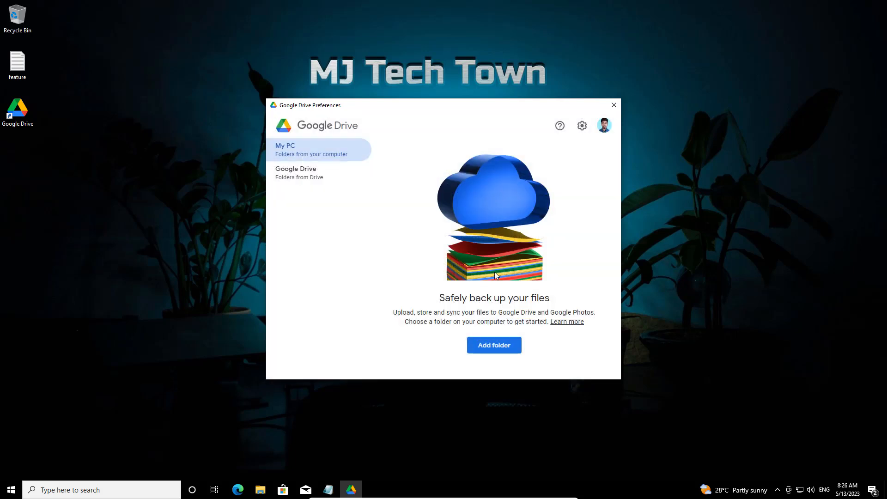
Open This PC in File Explorer, then minimize it to reveal the My PC page
{"action": "left_click", "coordinate": [264, 494]}
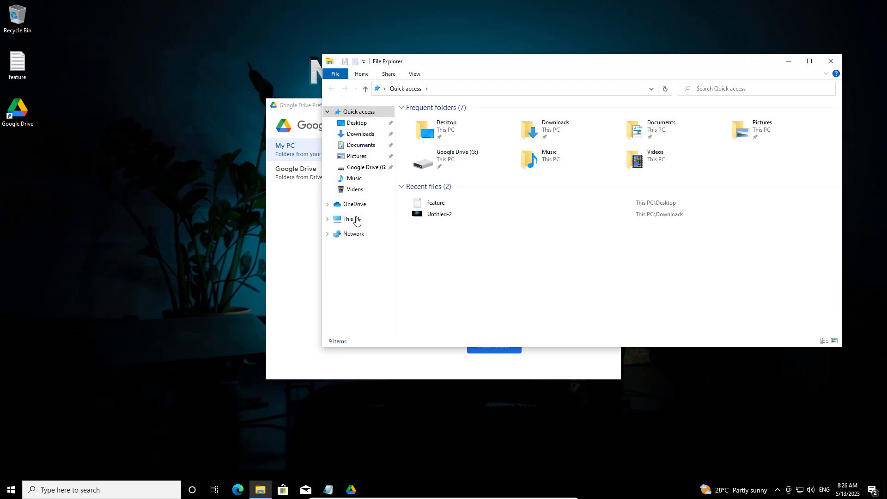
{"action": "left_click", "coordinate": [354, 218]}
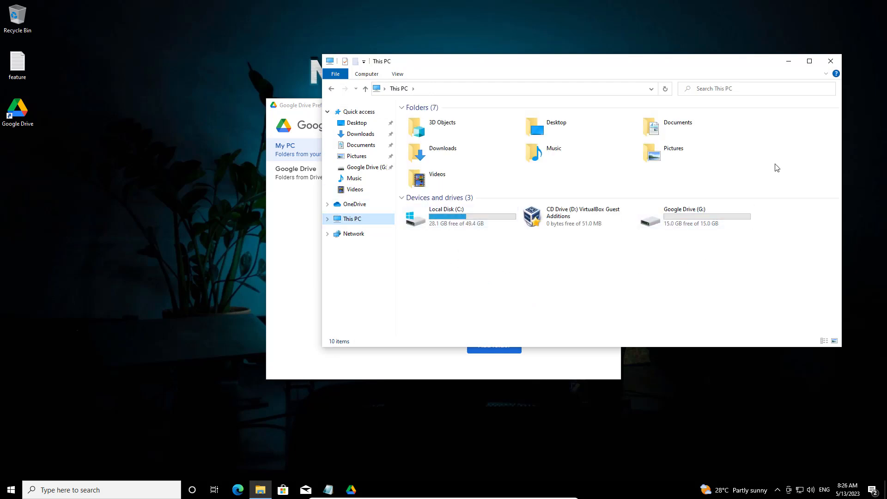
{"action": "left_click", "coordinate": [788, 61]}
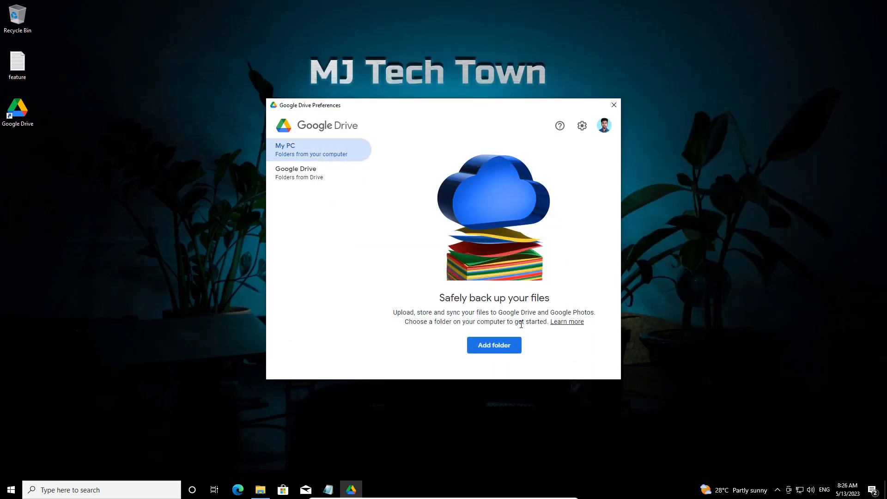
Add the Downloads folder with Sync with Google Drive enabled and save the setup
{"action": "left_click", "coordinate": [507, 348]}
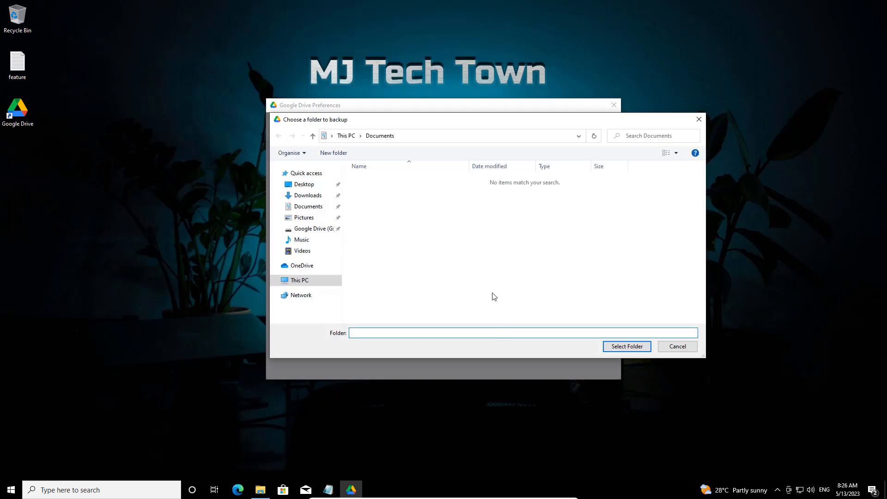
{"action": "left_click", "coordinate": [313, 199]}
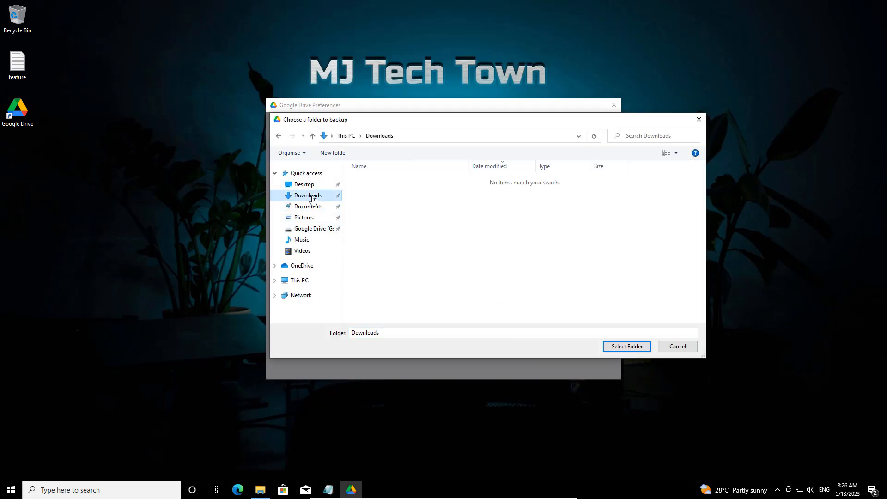
{"action": "left_click", "coordinate": [629, 348]}
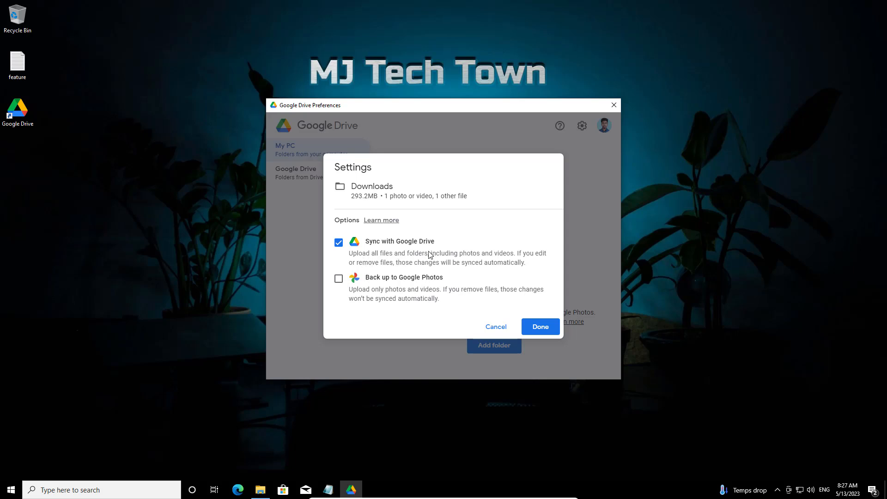
{"action": "left_click", "coordinate": [541, 332]}
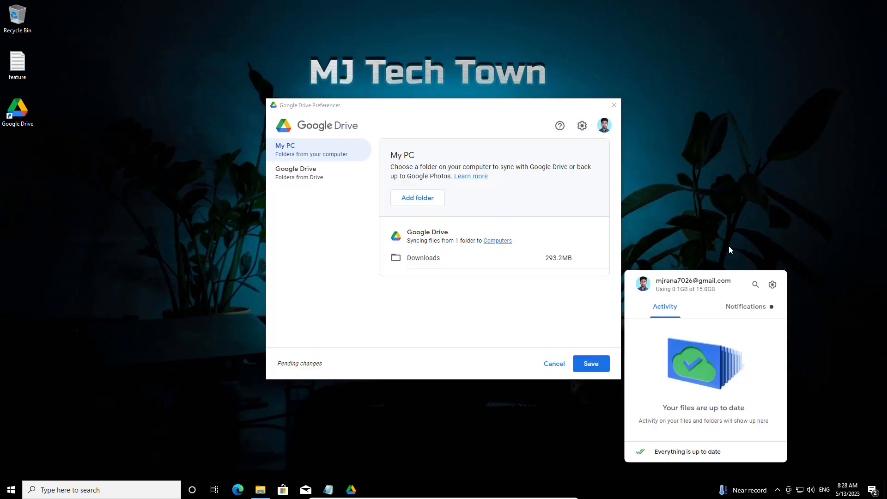
{"action": "left_click", "coordinate": [583, 325]}
{"action": "left_click", "coordinate": [594, 365]}
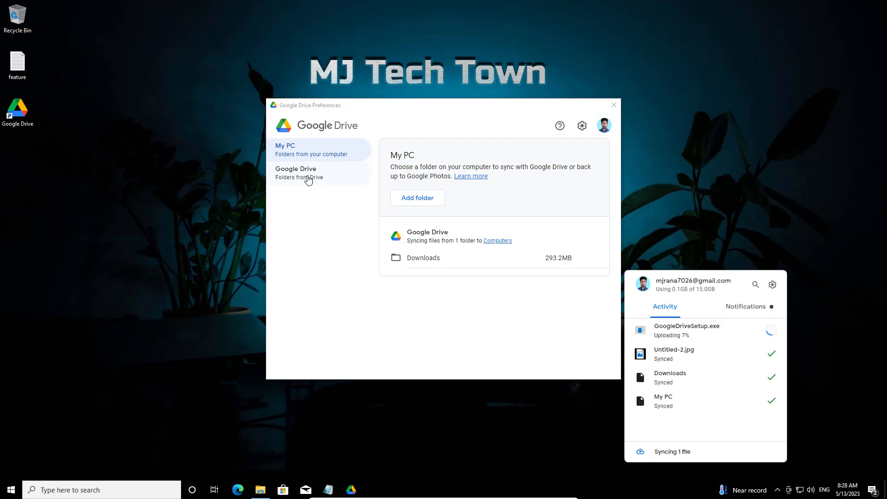
Open the Google Drive syncing settings, dismiss the options info, and open the G: drive in Explorer
{"action": "left_click", "coordinate": [300, 176]}
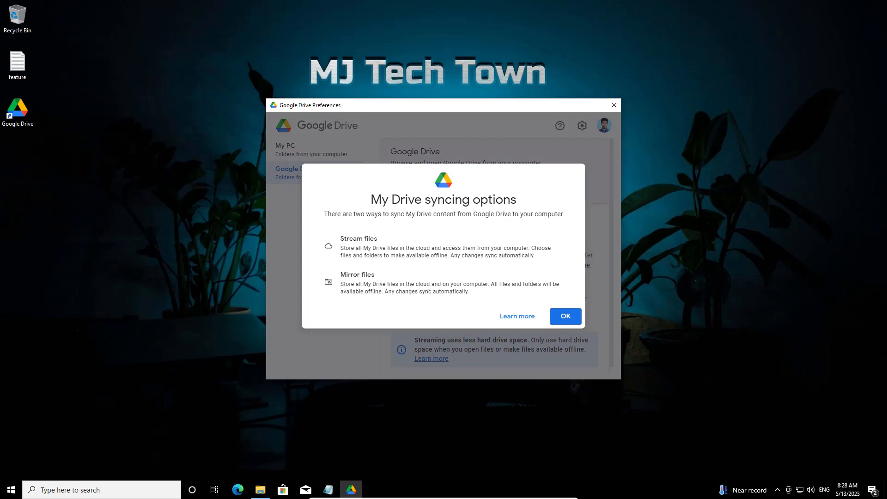
{"action": "left_click", "coordinate": [562, 316]}
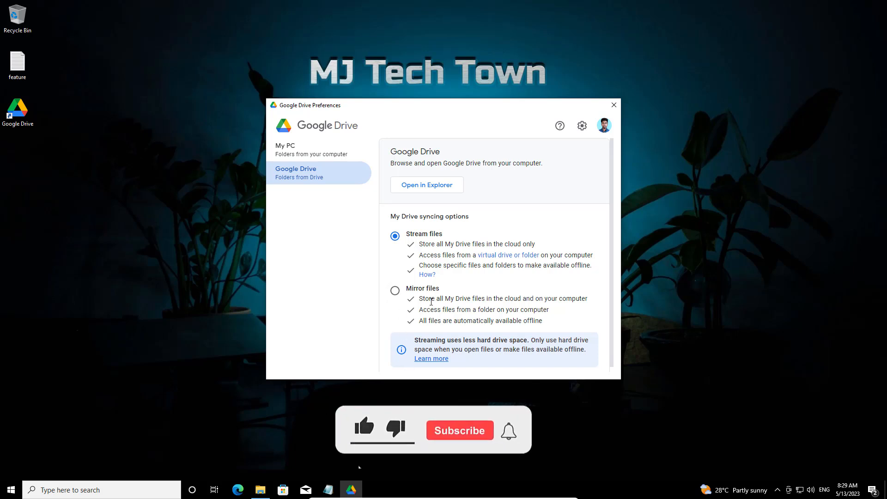
{"action": "left_click", "coordinate": [427, 185]}
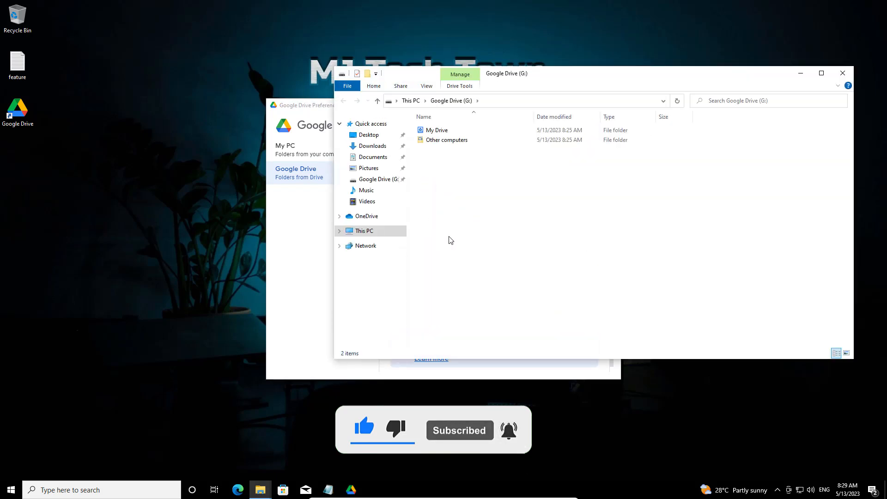
Go up to This PC to see Google Drive (G:) listed with 15.0 GB free
{"action": "left_click", "coordinate": [382, 232]}
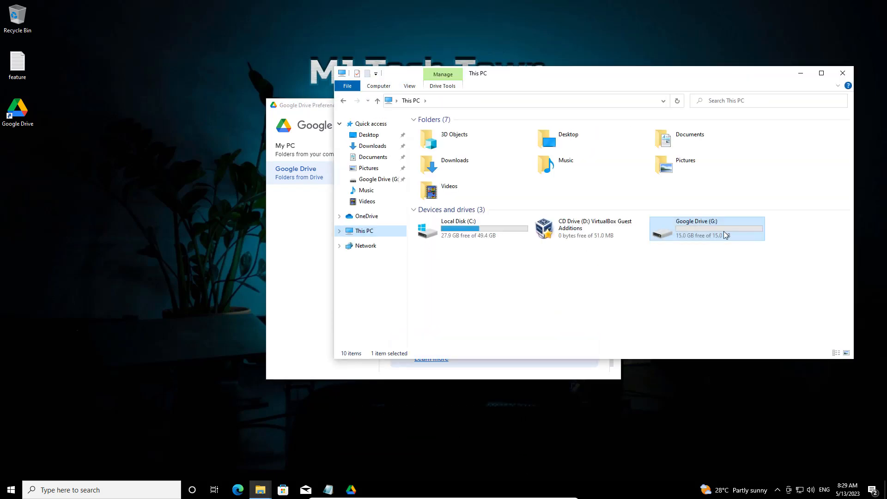
{"action": "left_click", "coordinate": [801, 73]}
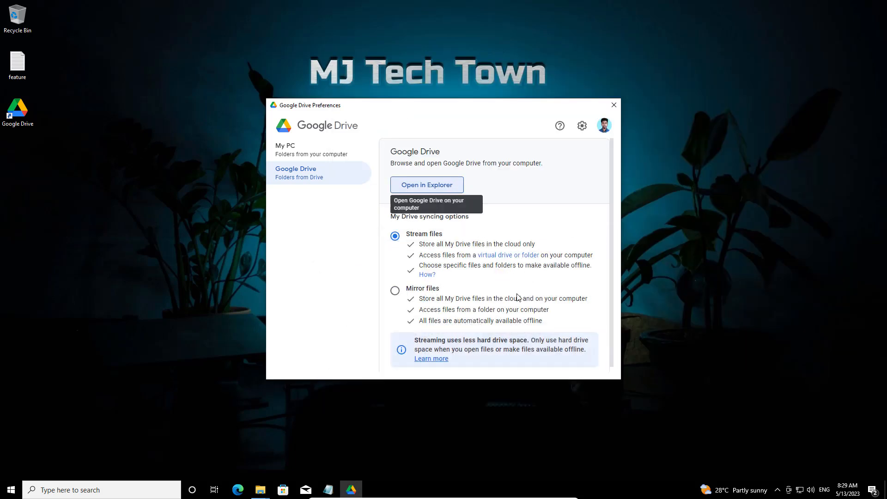
{"action": "left_click", "coordinate": [260, 490]}
{"action": "left_click", "coordinate": [312, 464]}
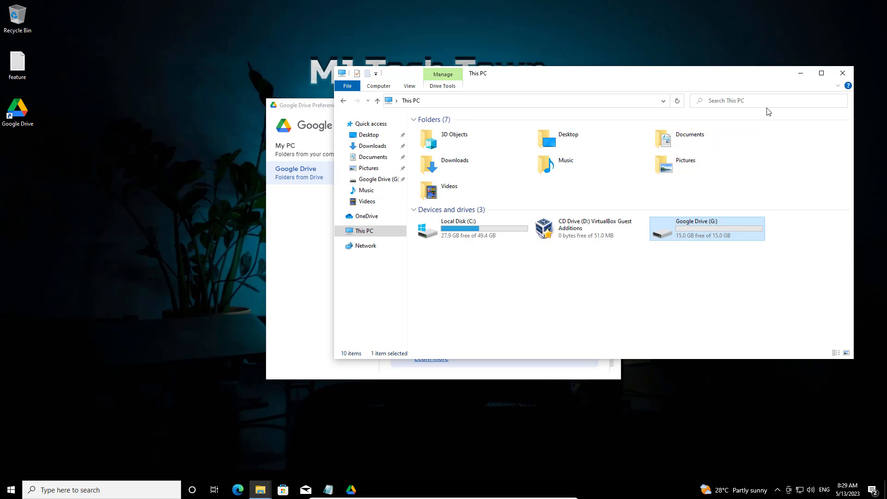
Minimize Explorer and choose Mirror files for My Drive in preferences
{"action": "left_click", "coordinate": [801, 76]}
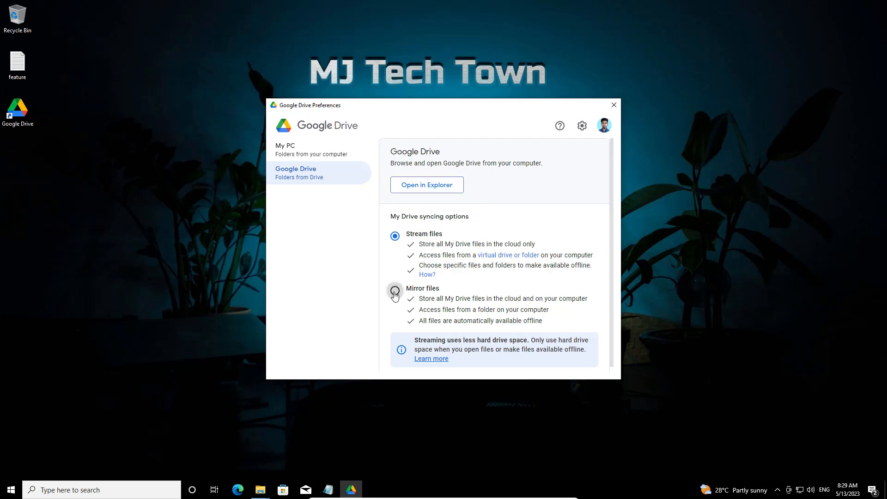
{"action": "left_click", "coordinate": [394, 291]}
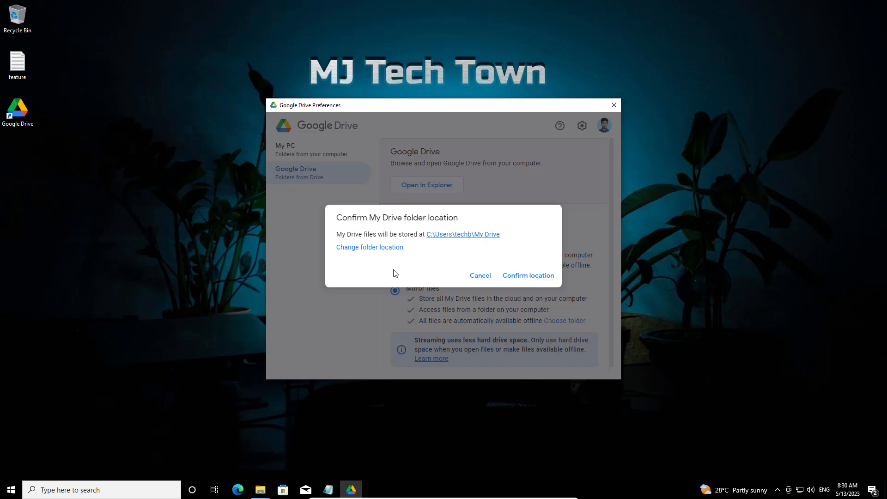
Set the My Drive mirror folder to C:\Users, save the settings, and close preferences
{"action": "left_click", "coordinate": [366, 249]}
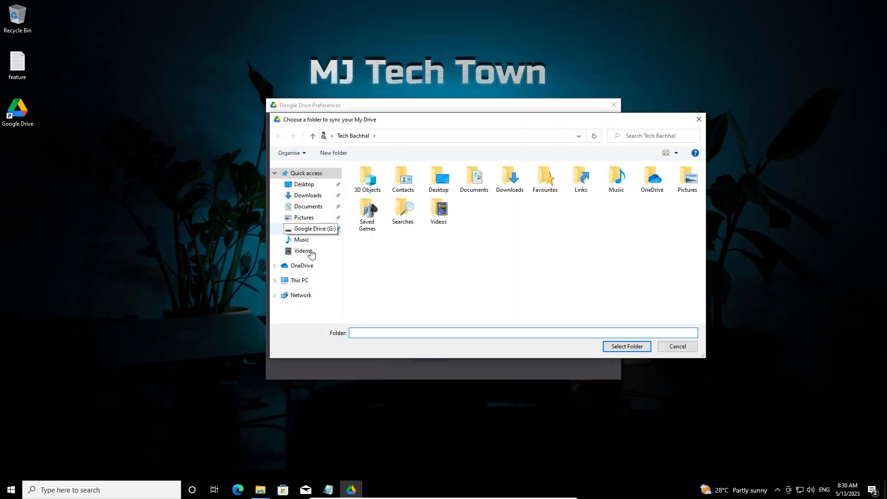
{"action": "left_click", "coordinate": [299, 281]}
{"action": "double_click", "coordinate": [393, 287]}
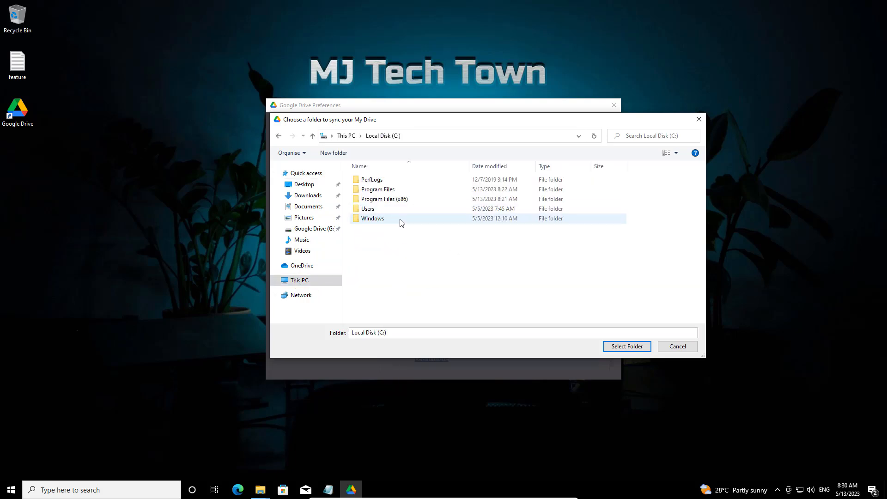
{"action": "left_click", "coordinate": [374, 212]}
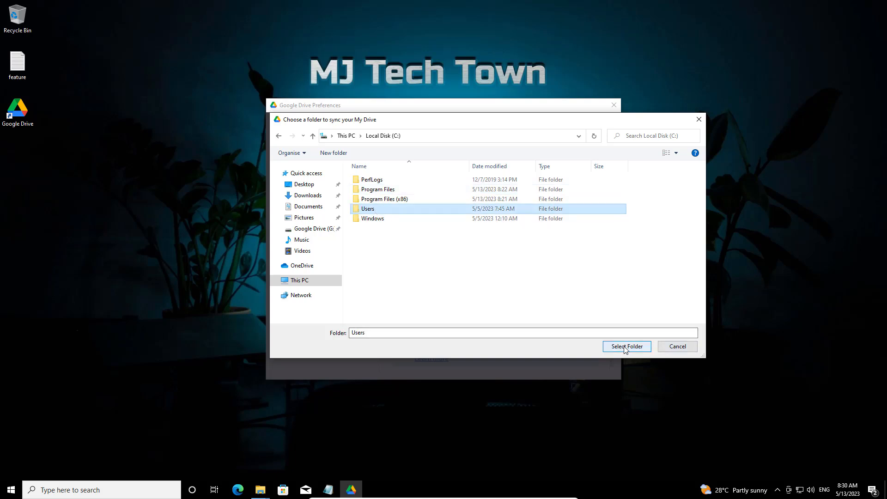
{"action": "left_click", "coordinate": [625, 348]}
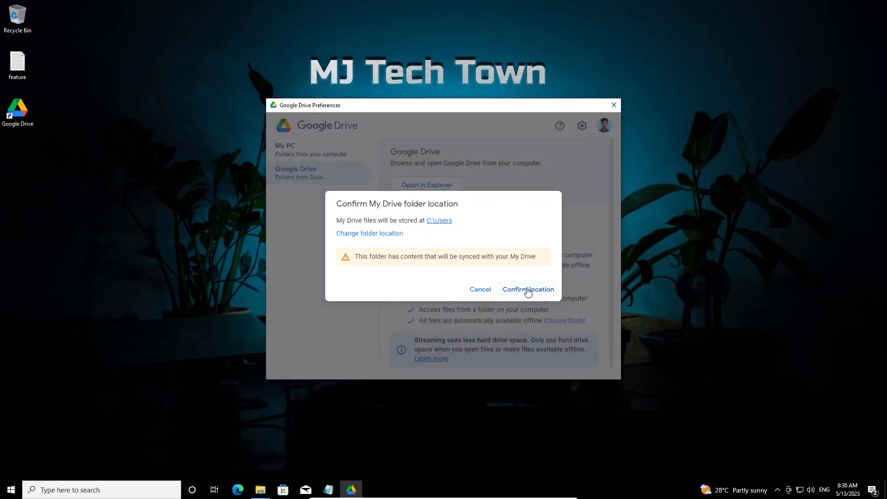
{"action": "left_click", "coordinate": [535, 291]}
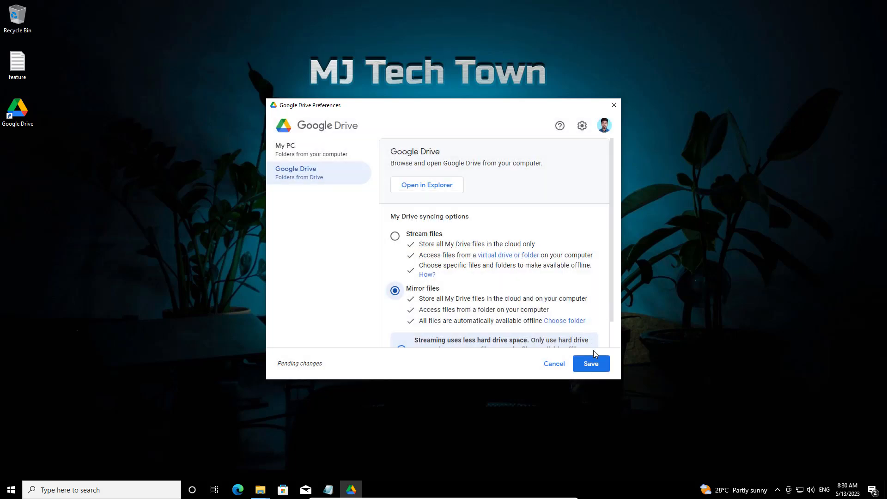
{"action": "scroll", "coordinate": [592, 345], "scroll_direction": "down", "scroll_amount": 1}
{"action": "left_click", "coordinate": [594, 364]}
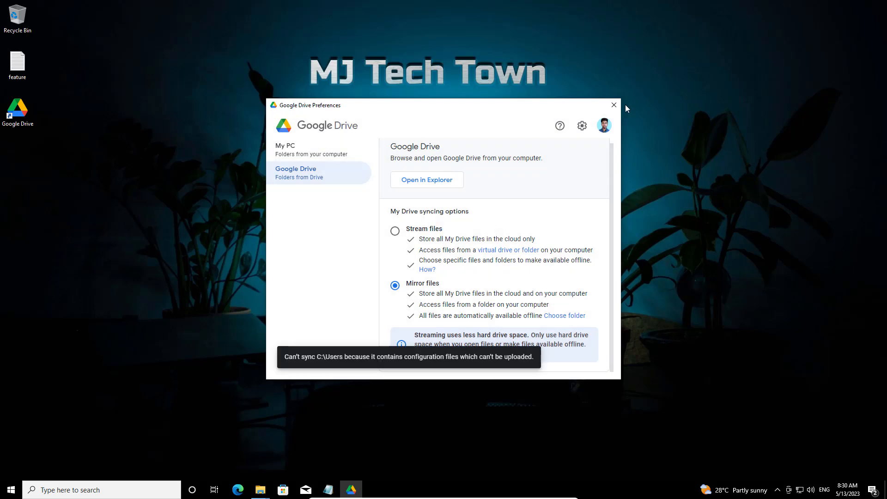
{"action": "left_click", "coordinate": [614, 105]}
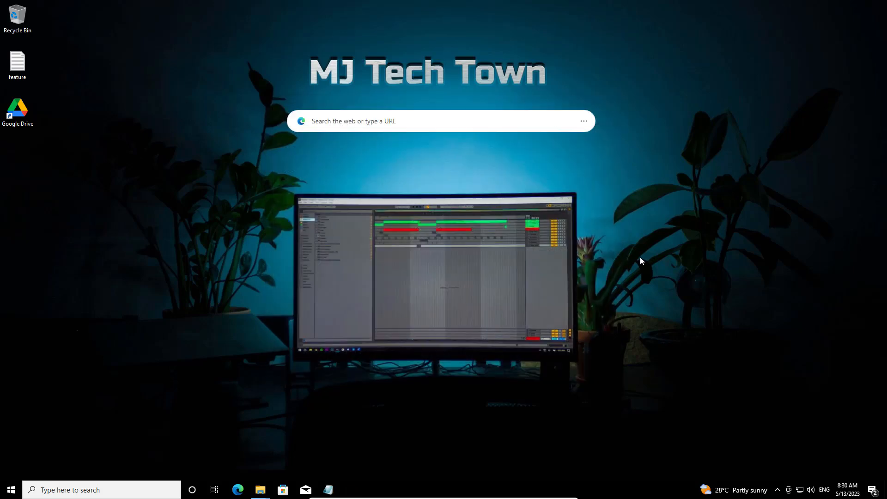
Reopen Google Drive's Preferences from the tray panel, showing Downloads (293.2MB) syncing on My PC
{"action": "mouse_move", "coordinate": [260, 490]}
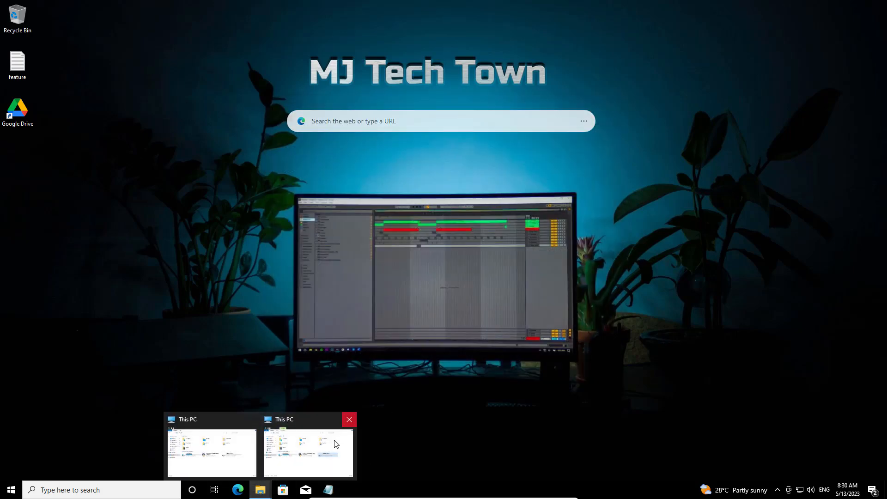
{"action": "left_click", "coordinate": [341, 437]}
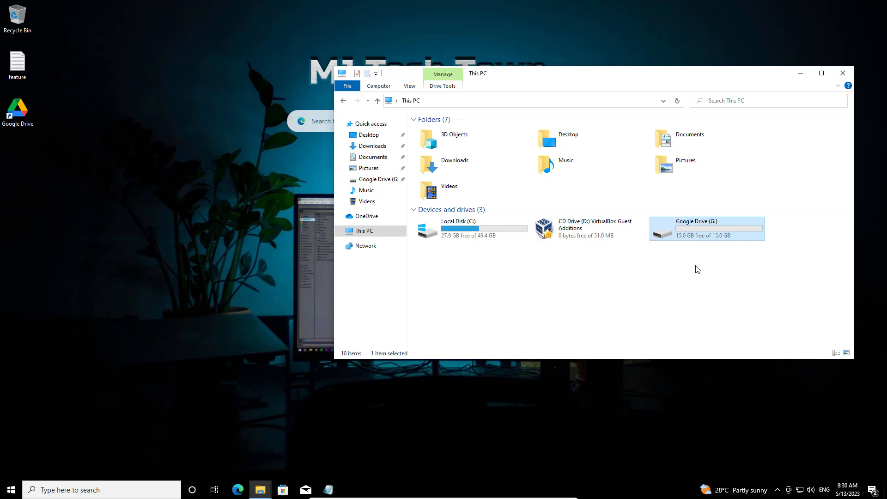
{"action": "left_click", "coordinate": [778, 489]}
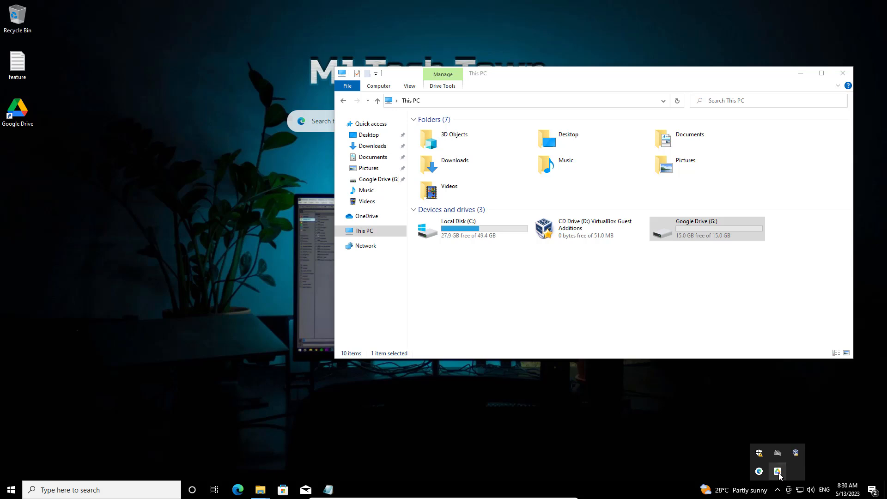
{"action": "left_click", "coordinate": [777, 471]}
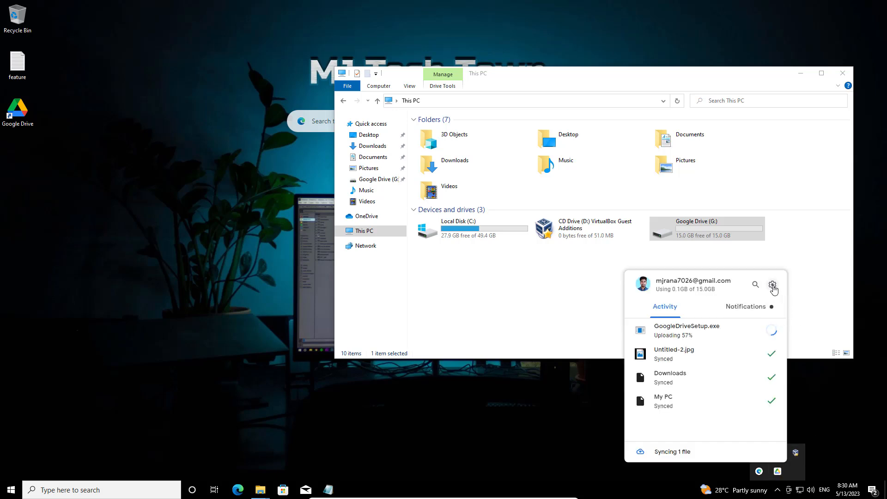
{"action": "left_click", "coordinate": [772, 286]}
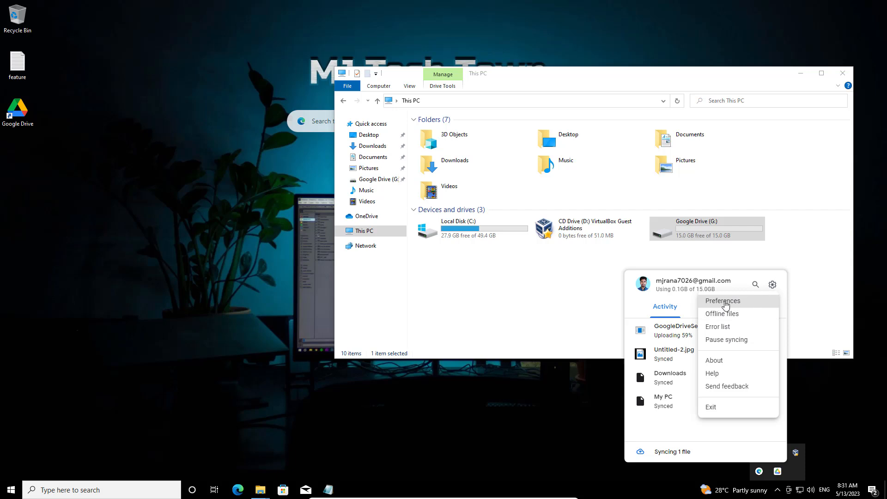
{"action": "left_click", "coordinate": [734, 306]}
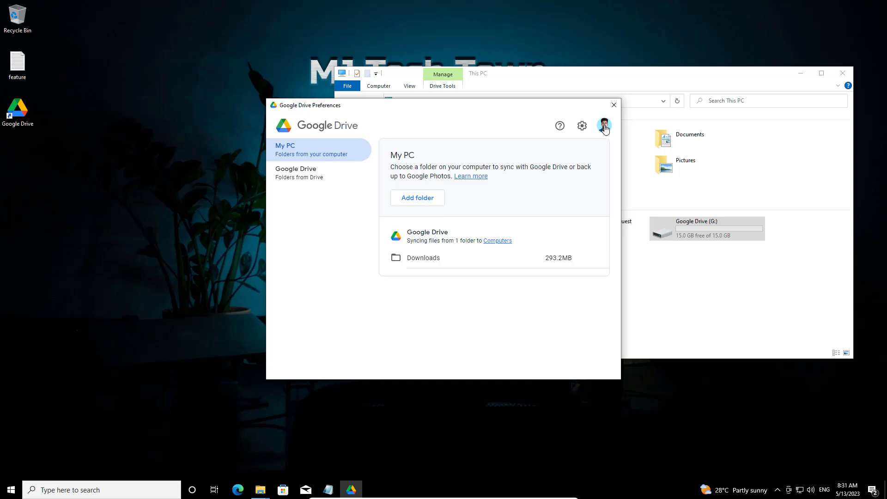
Check the signed-in account, close Drive Preferences, and deselect the Google Drive (G:) drive
{"action": "left_click", "coordinate": [604, 128]}
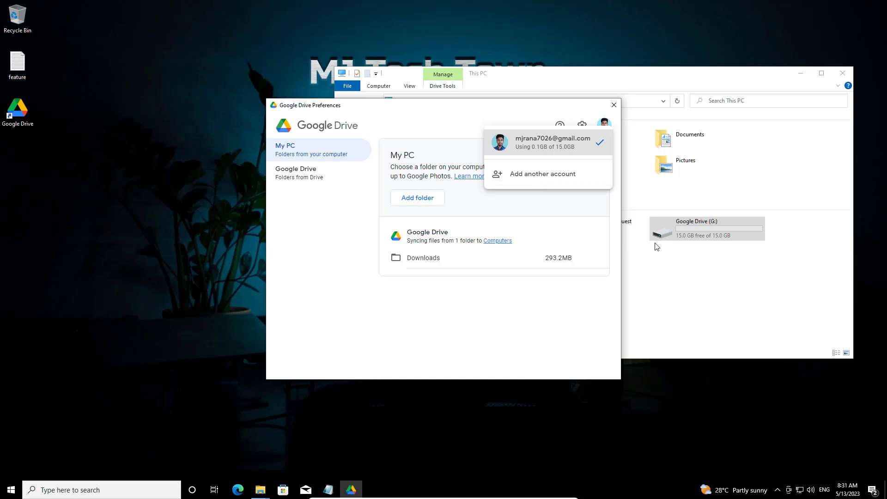
{"action": "left_click", "coordinate": [614, 106]}
{"action": "left_click", "coordinate": [540, 300]}
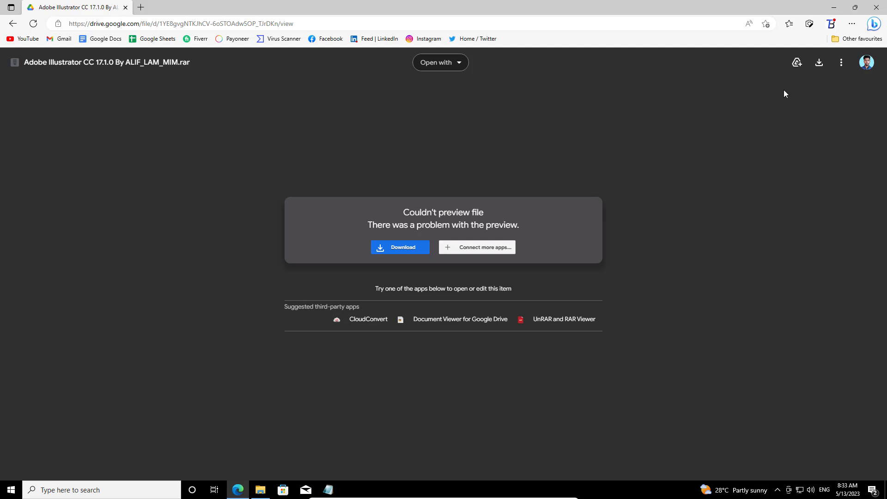
Add a shortcut to the Illustrator RAR in a new My Drive folder named nn, then close Edge
{"action": "left_click", "coordinate": [795, 64]}
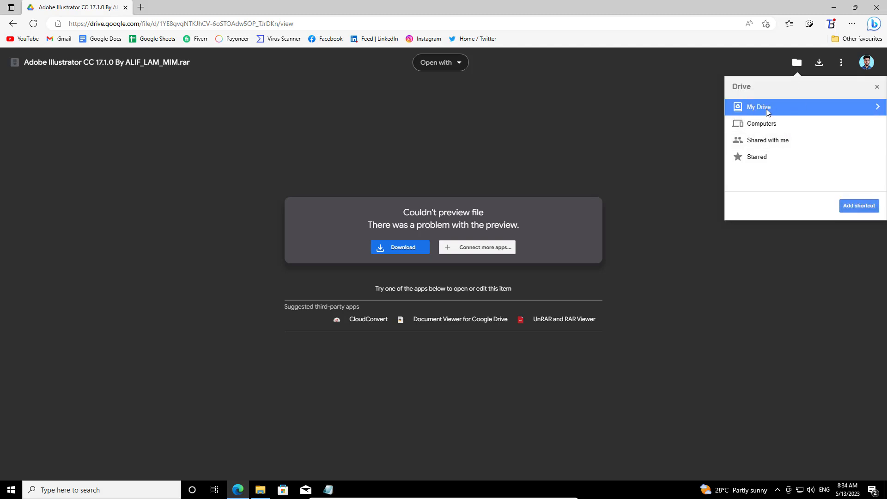
{"action": "left_click", "coordinate": [871, 113]}
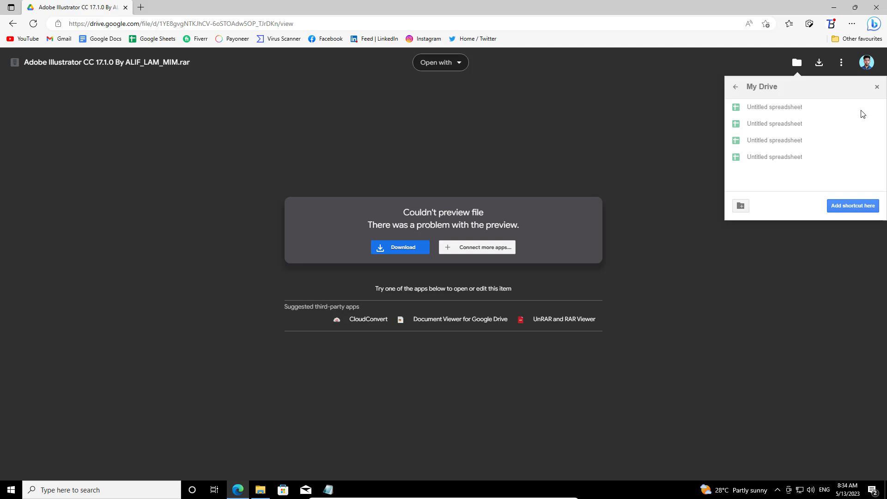
{"action": "left_click", "coordinate": [739, 206]}
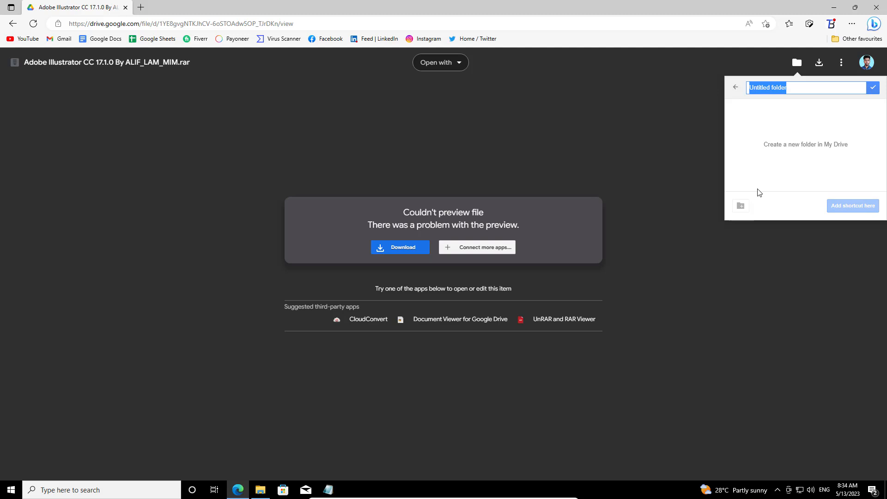
{"action": "type", "text": "nn"}
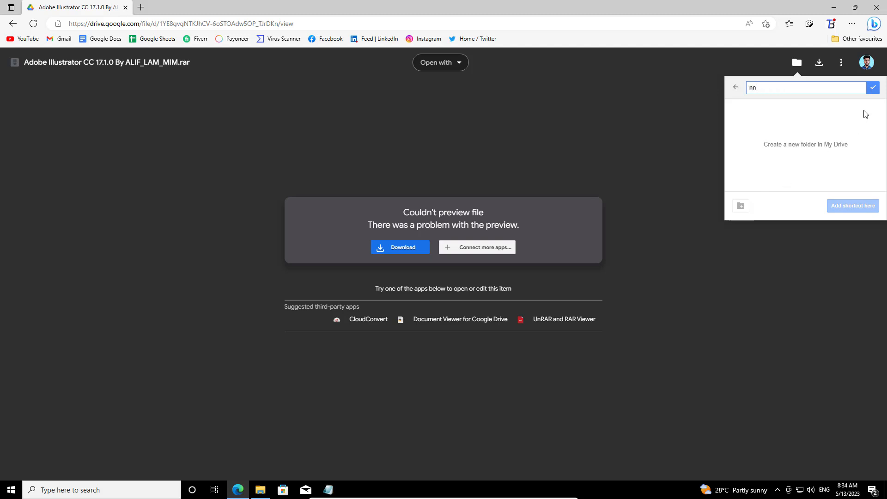
{"action": "left_click", "coordinate": [872, 89]}
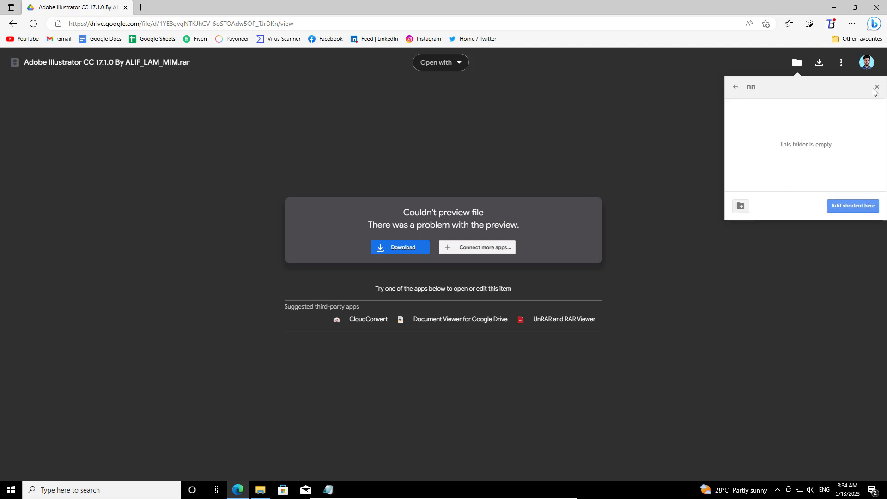
{"action": "left_click", "coordinate": [853, 206]}
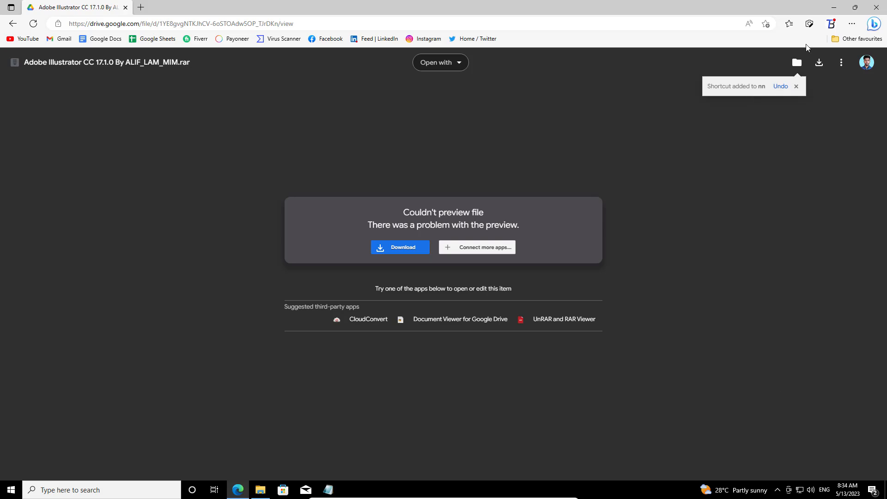
{"action": "left_click", "coordinate": [876, 6]}
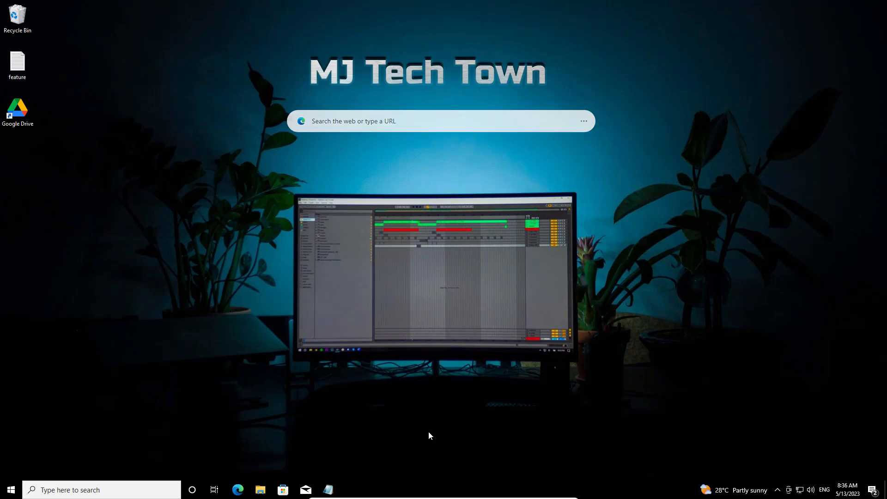
In File Explorer, open Google Drive (G:) > My Drive > nn
{"action": "left_click", "coordinate": [261, 489]}
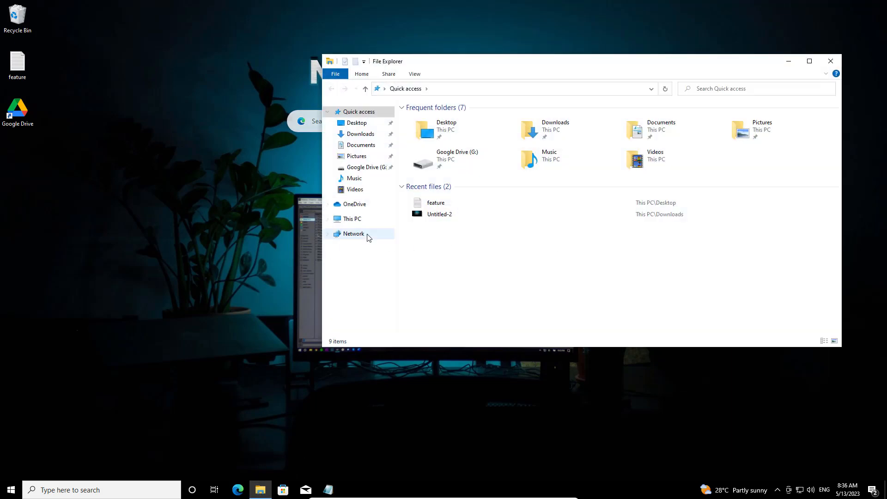
{"action": "left_click", "coordinate": [352, 219]}
{"action": "double_click", "coordinate": [686, 212]}
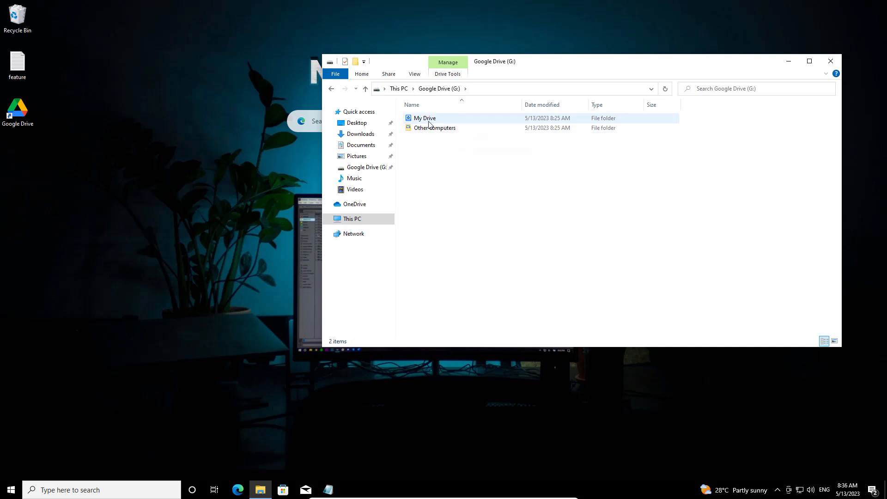
{"action": "mouse_move", "coordinate": [435, 122]}
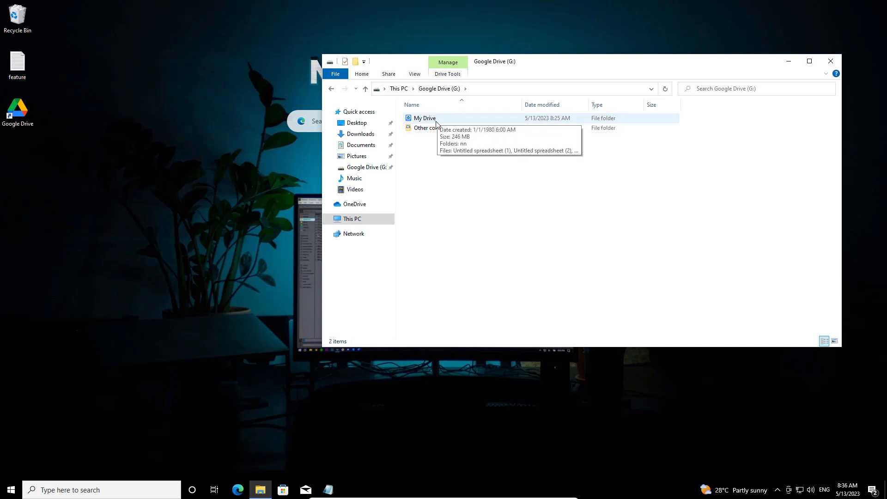
{"action": "double_click", "coordinate": [434, 120]}
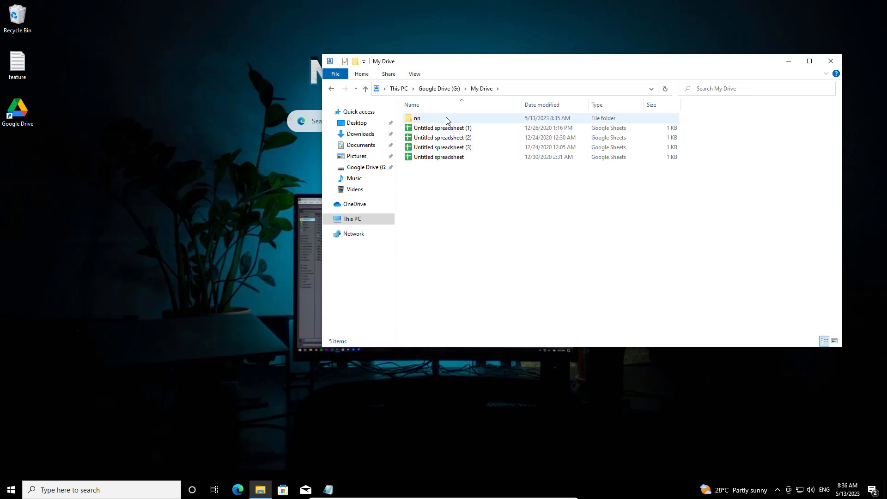
{"action": "mouse_move", "coordinate": [440, 122]}
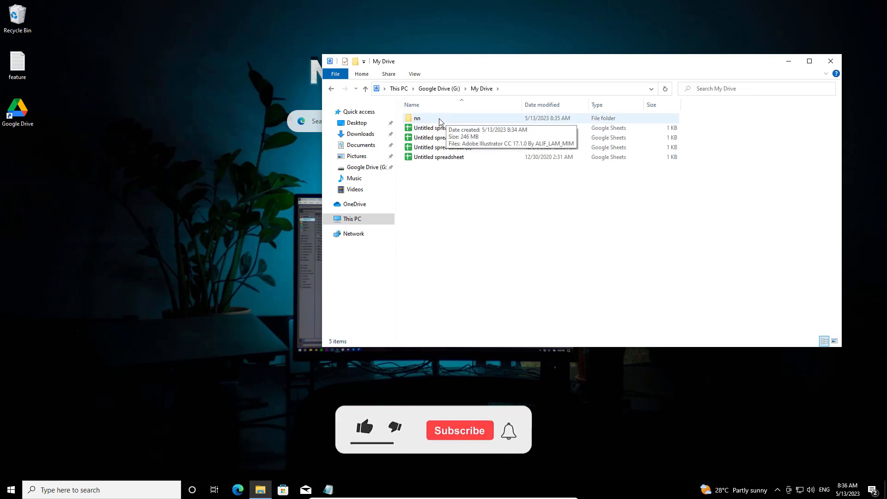
{"action": "double_click", "coordinate": [440, 121]}
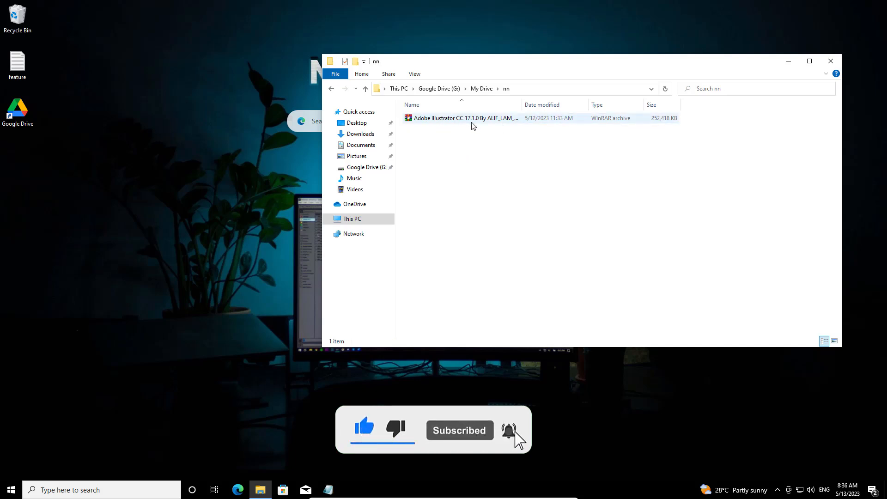
Choose Extract files... for the Adobe Illustrator CC 17.1.0 RAR archive
{"action": "left_click", "coordinate": [442, 121]}
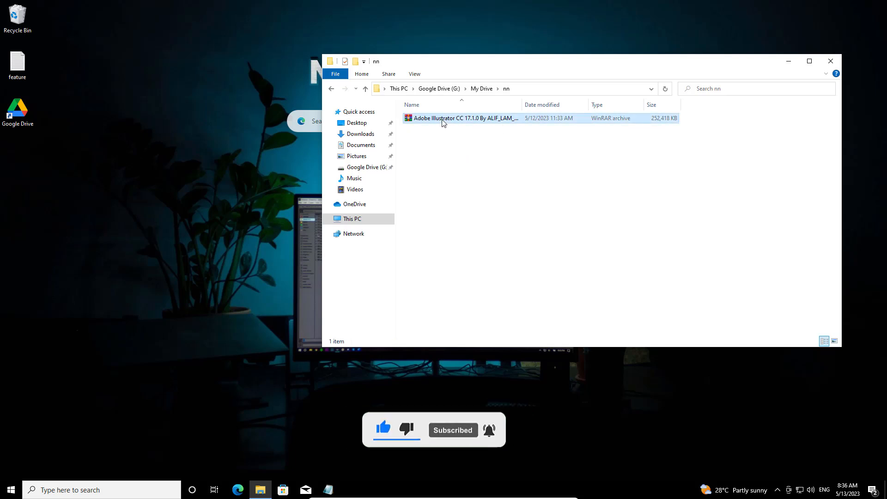
{"action": "right_click", "coordinate": [442, 121]}
{"action": "left_click", "coordinate": [483, 148]}
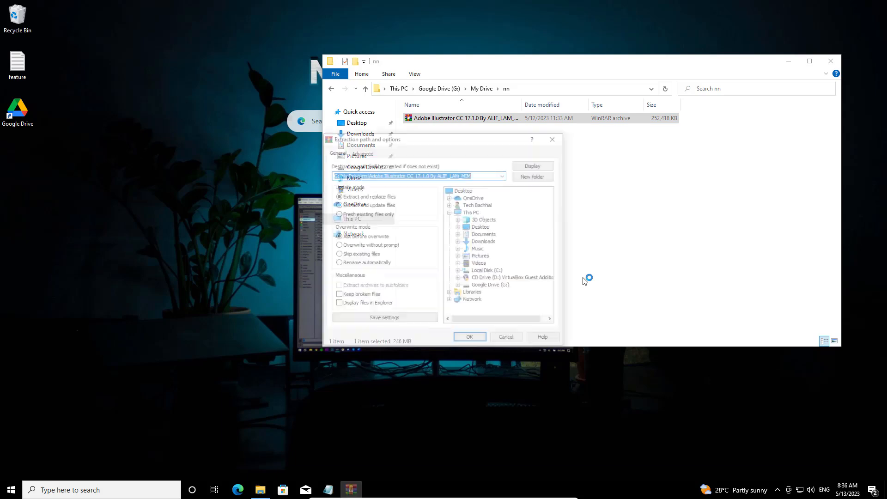
Extract to the default folder, open the extracted Adobe Illustrator folder, then close Explorer
{"action": "left_click", "coordinate": [470, 337]}
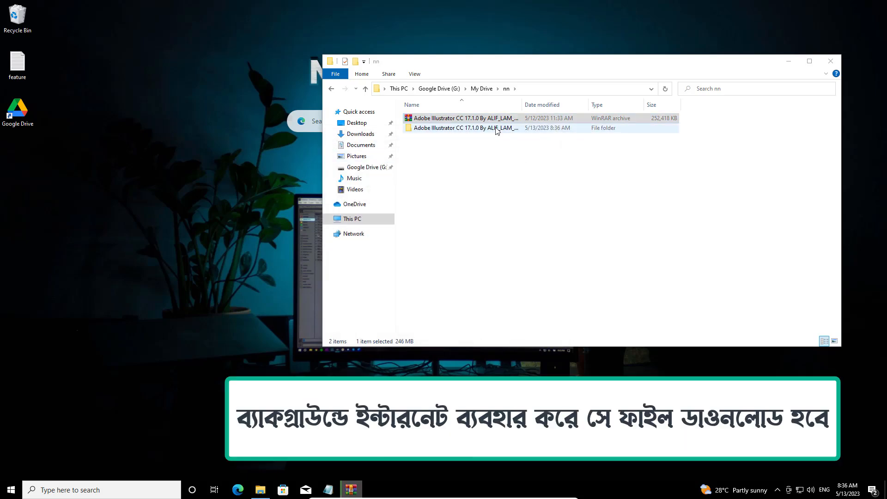
{"action": "left_click", "coordinate": [497, 130]}
{"action": "double_click", "coordinate": [496, 130]}
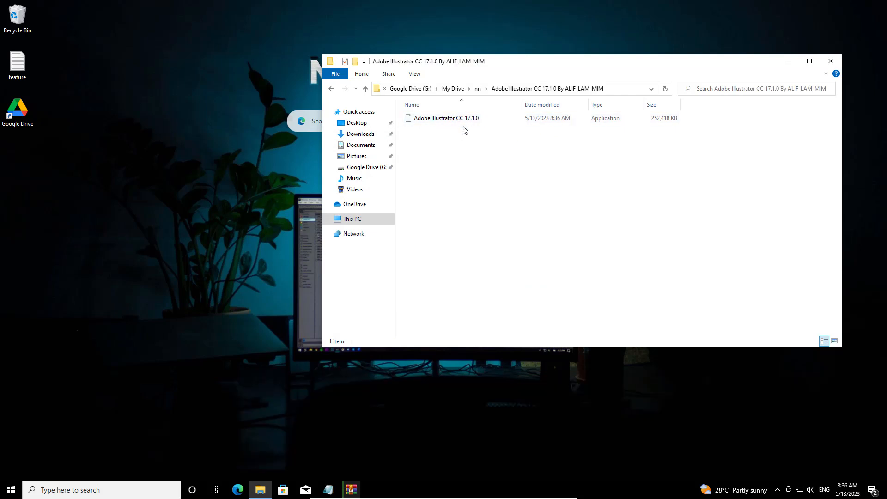
{"action": "left_click", "coordinate": [830, 61]}
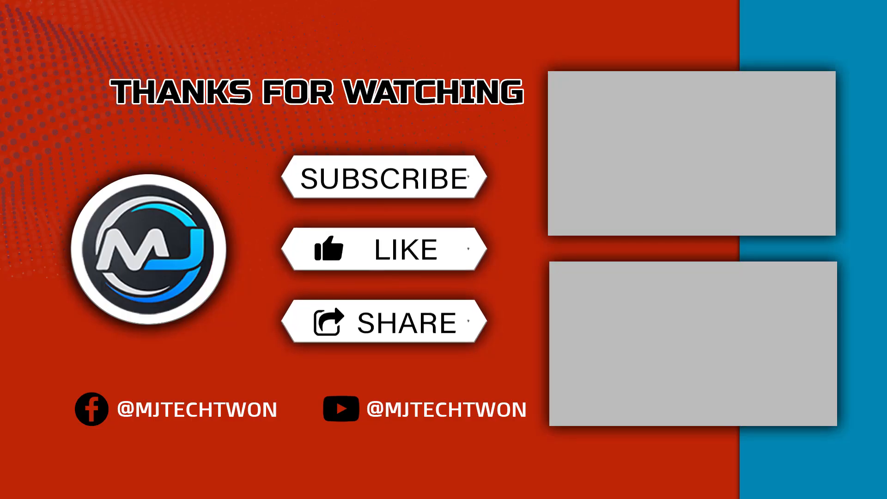